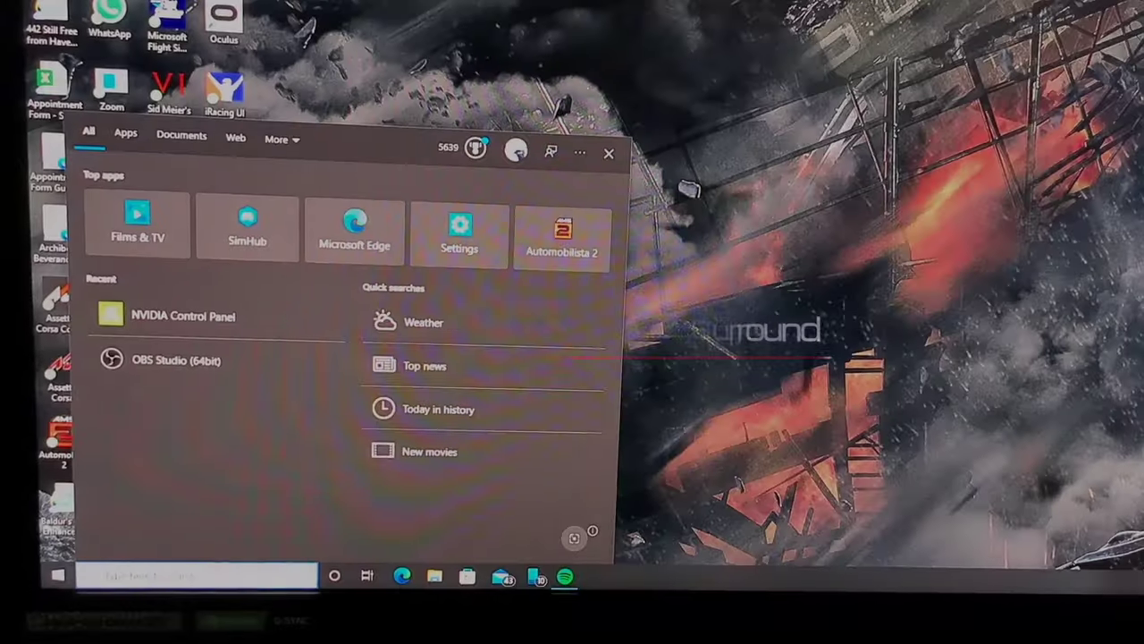
Open NVIDIA Control Panel and apply a 1 × 3 Surround setup across the three displays at 7680 × 1440 and 170 Hz.
{"action": "type", "text": "nvid"}
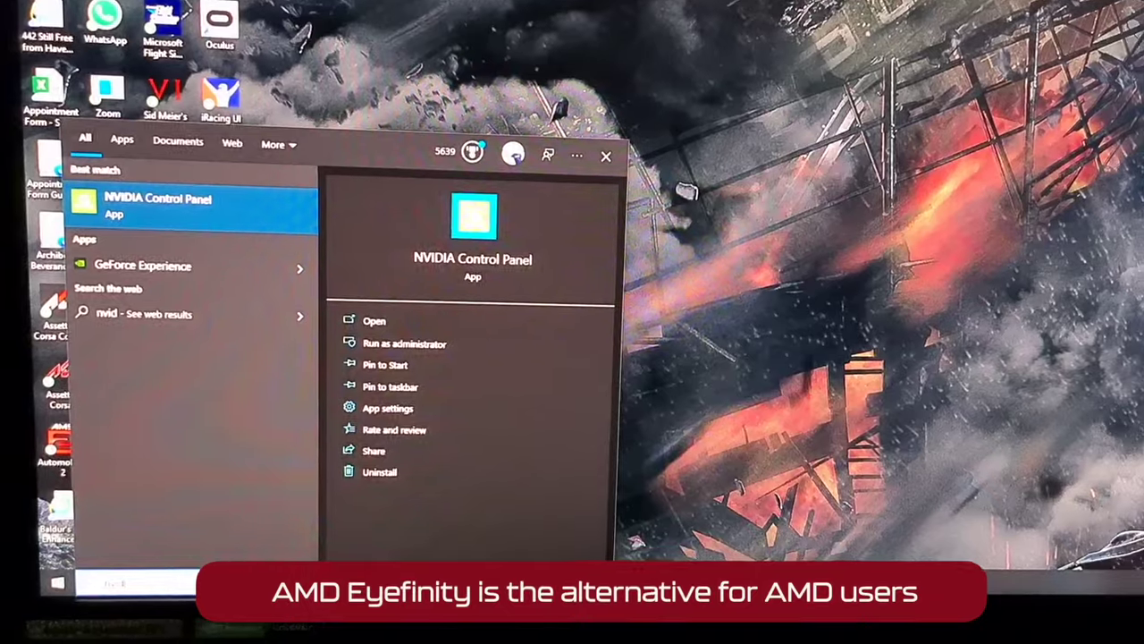
{"action": "key", "text": "Return"}
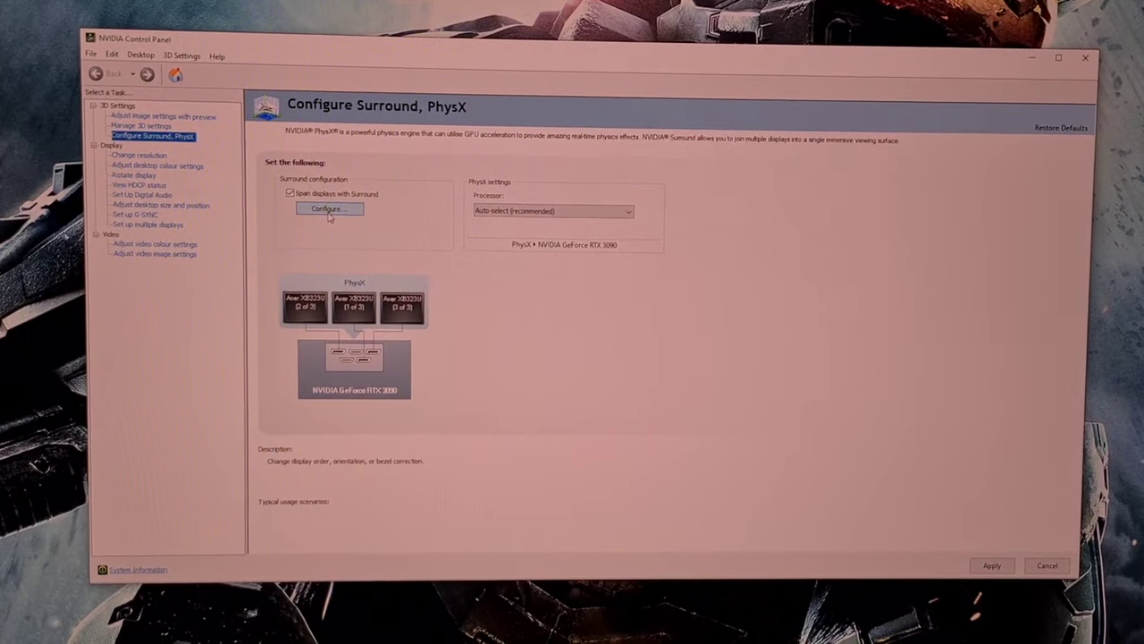
{"action": "left_click", "coordinate": [327, 214]}
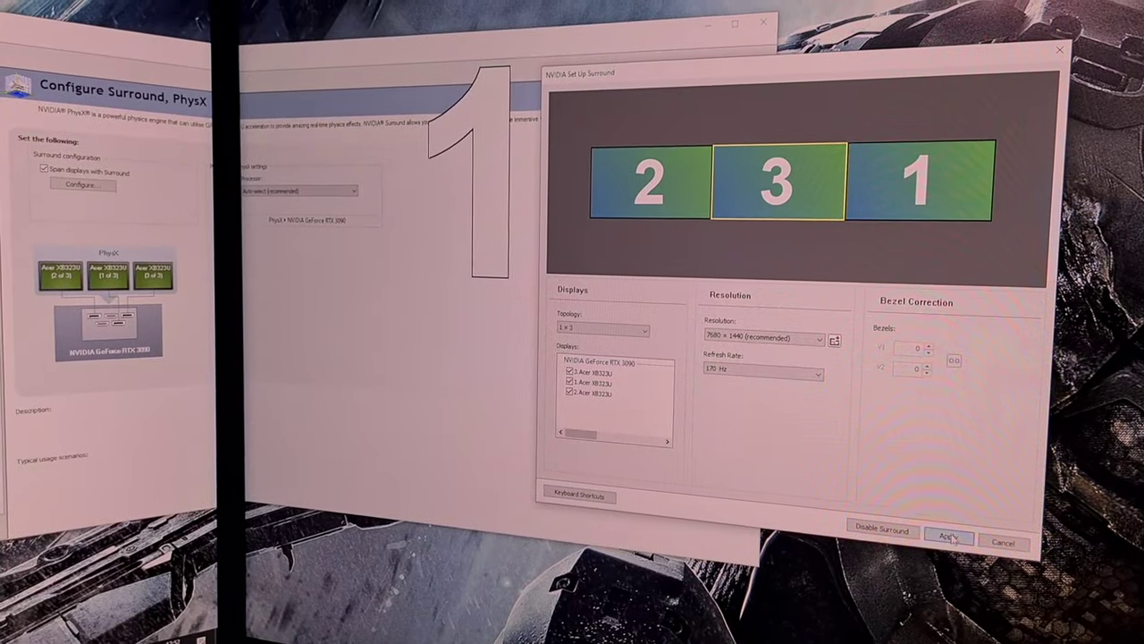
{"action": "left_click", "coordinate": [948, 537]}
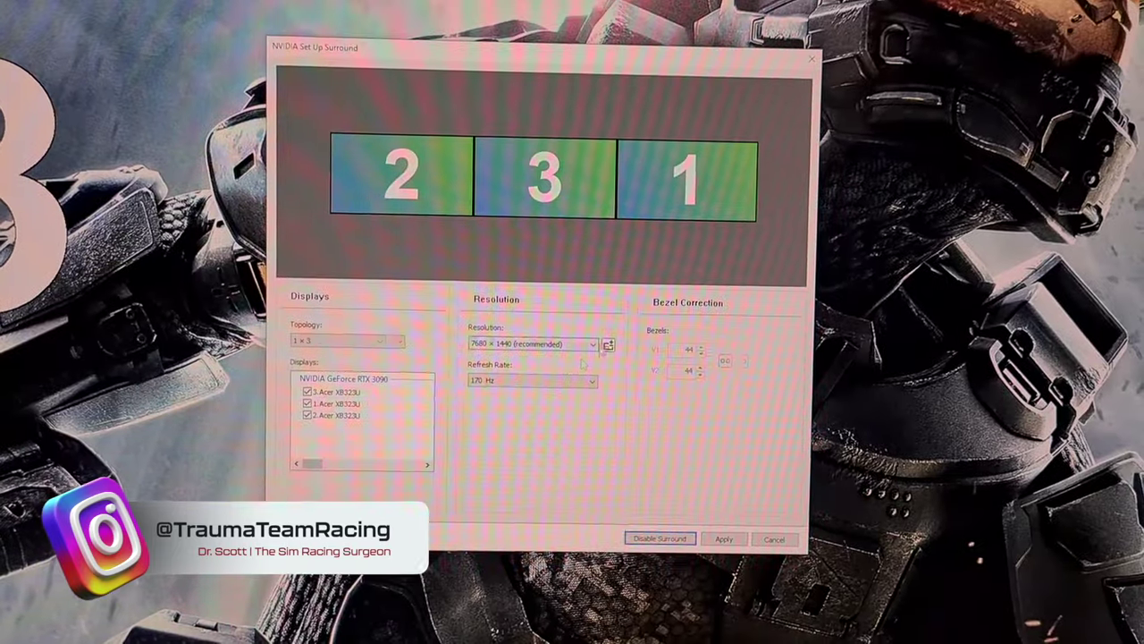
Set the Surround resolution to 7768 × 1440 (bezel corrected).
{"action": "left_click", "coordinate": [581, 344]}
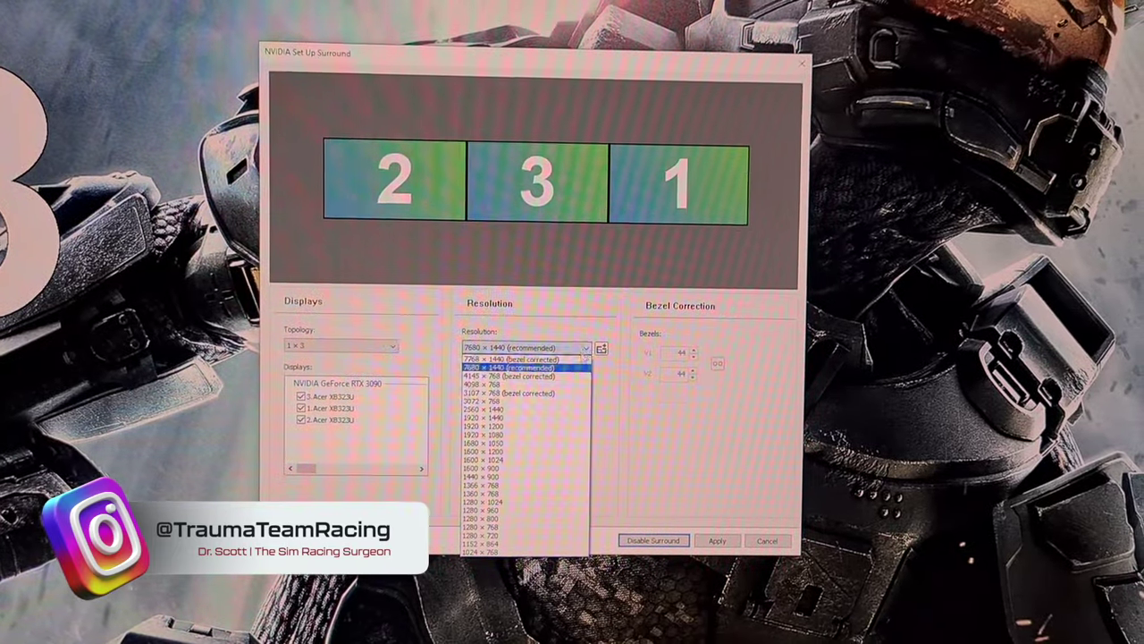
{"action": "left_click", "coordinate": [575, 360]}
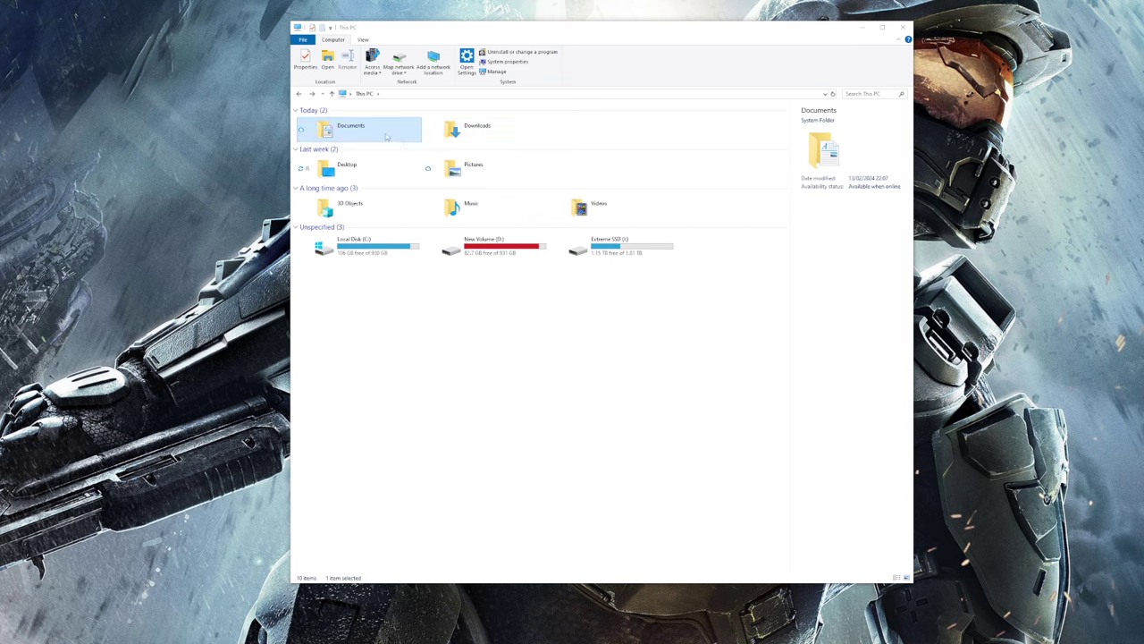
In File Explorer, open the config file from the American Truck Simulator folder in Documents to view it, and close it.
{"action": "double_click", "coordinate": [387, 137]}
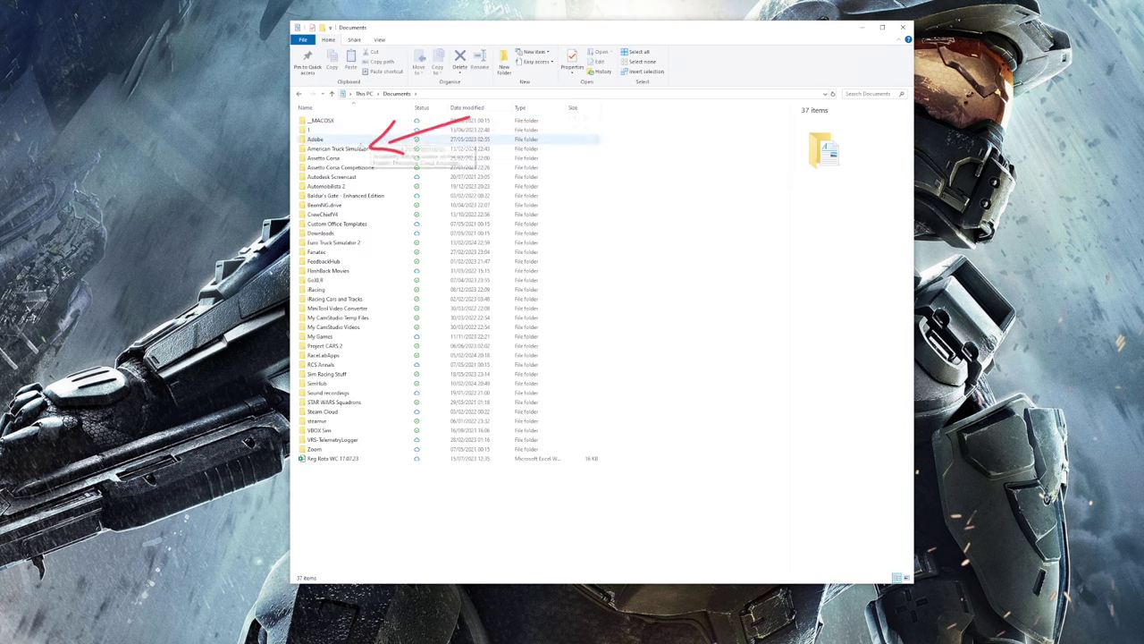
{"action": "double_click", "coordinate": [356, 148]}
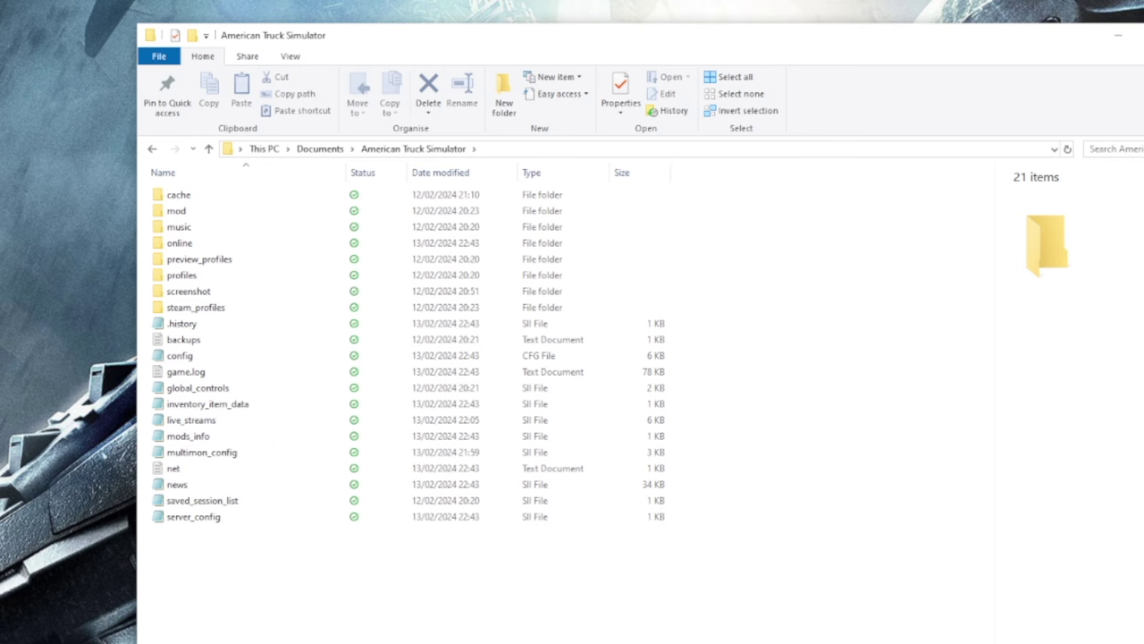
{"action": "left_click", "coordinate": [183, 358]}
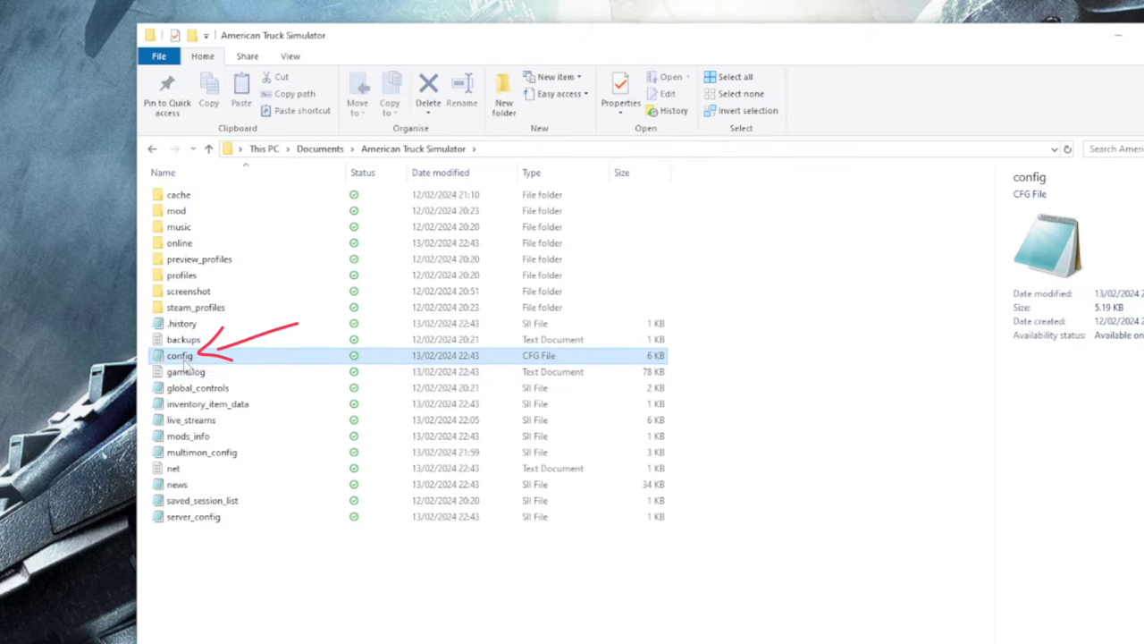
{"action": "right_click", "coordinate": [184, 363]}
{"action": "left_click", "coordinate": [193, 383]}
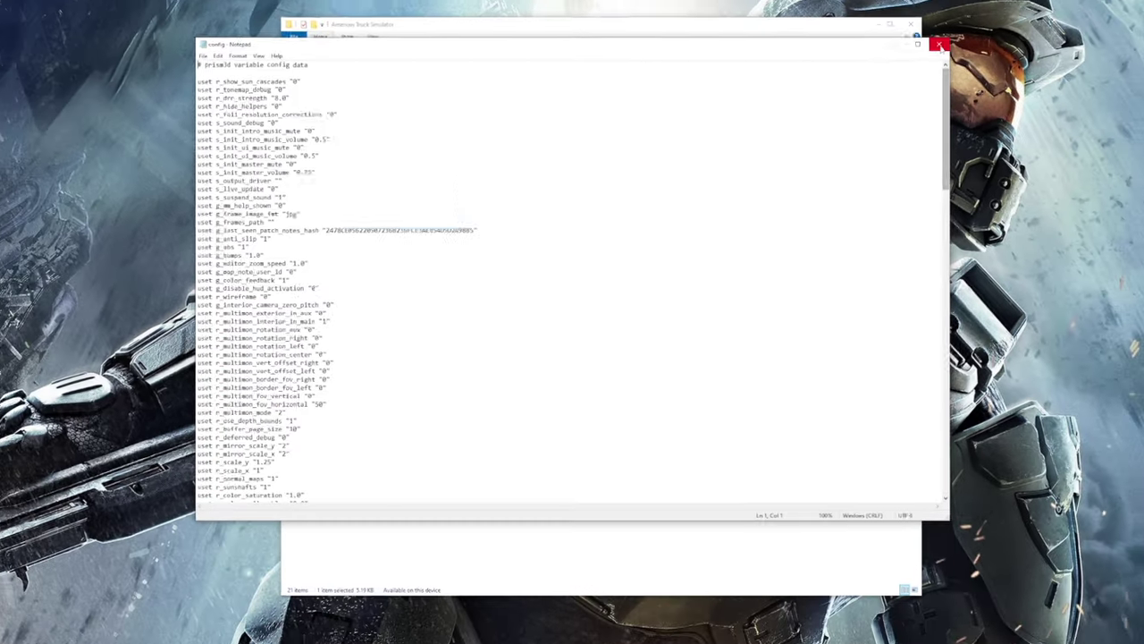
{"action": "left_click", "coordinate": [939, 44]}
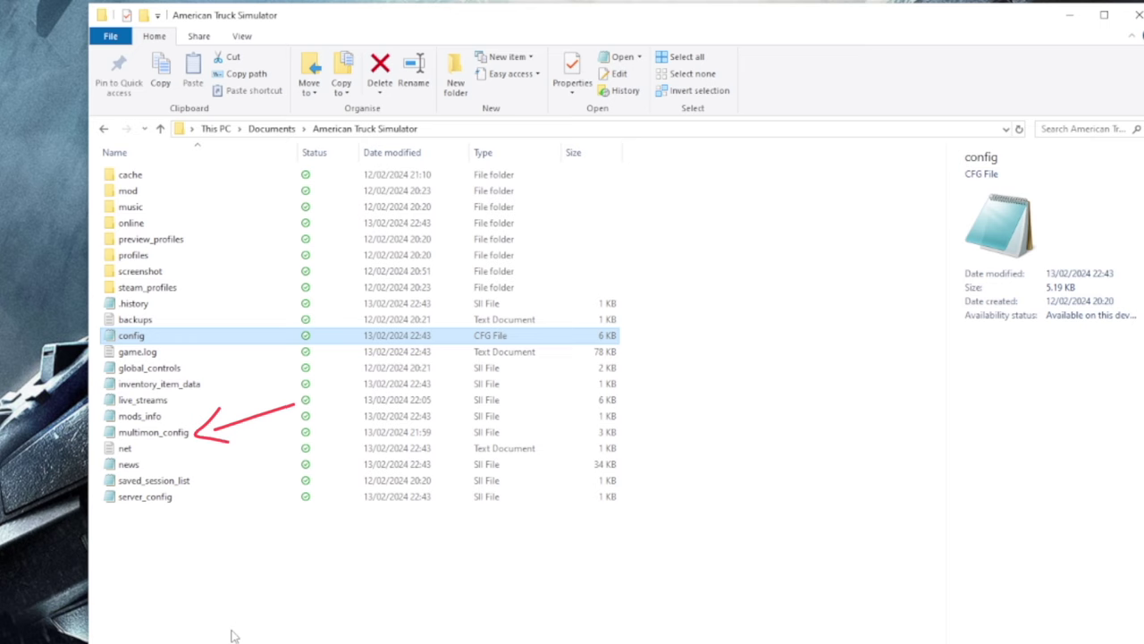
Open multimon_config and examine the heading offset, FOV override and frustum values for the center, left and right monitors.
{"action": "left_click", "coordinate": [160, 432]}
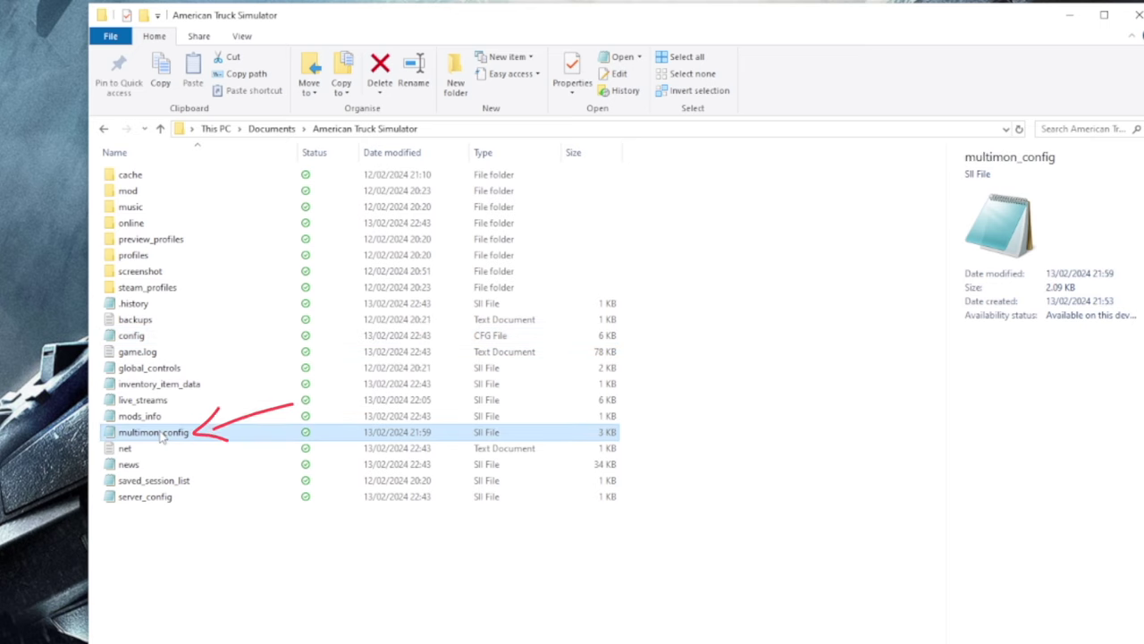
{"action": "right_click", "coordinate": [159, 433]}
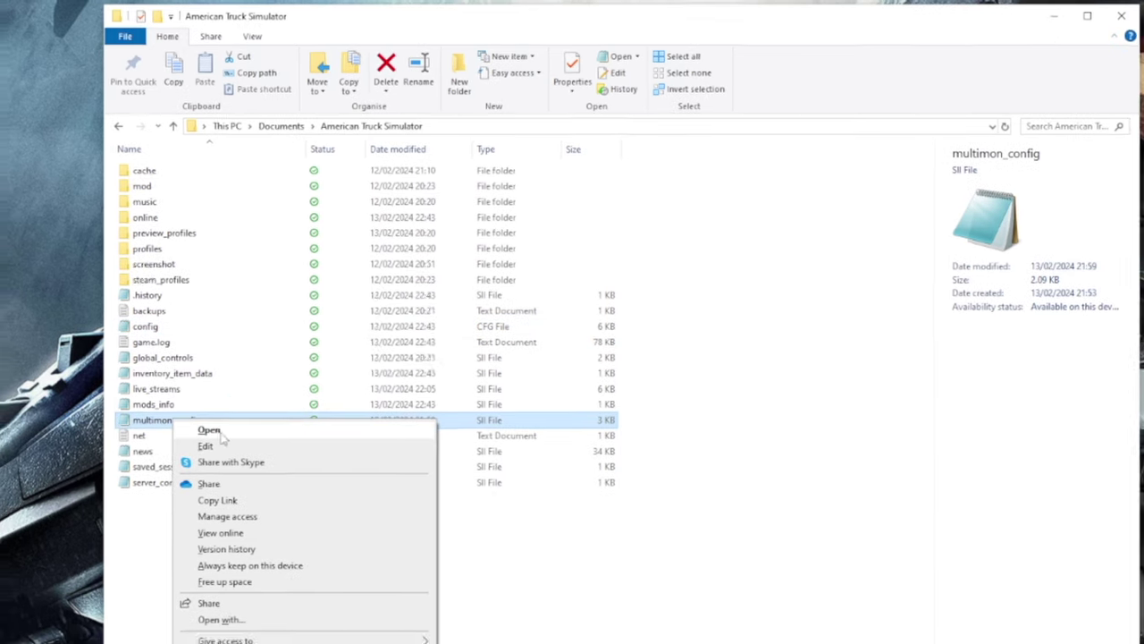
{"action": "left_click", "coordinate": [215, 431]}
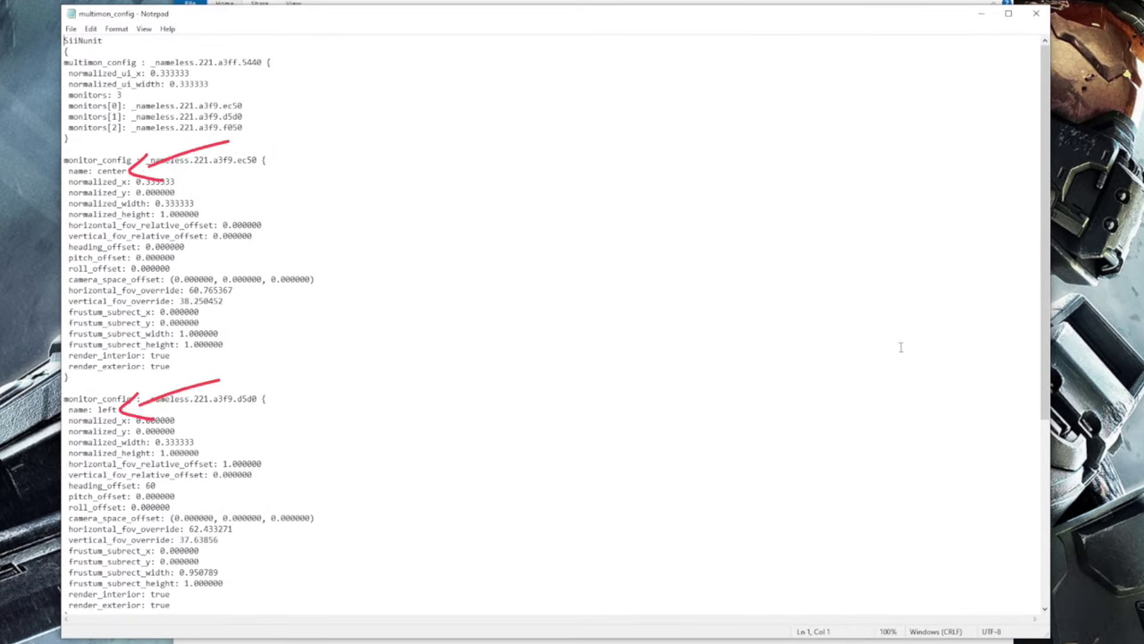
{"action": "scroll", "coordinate": [950, 353], "scroll_direction": "down", "scroll_amount": 9}
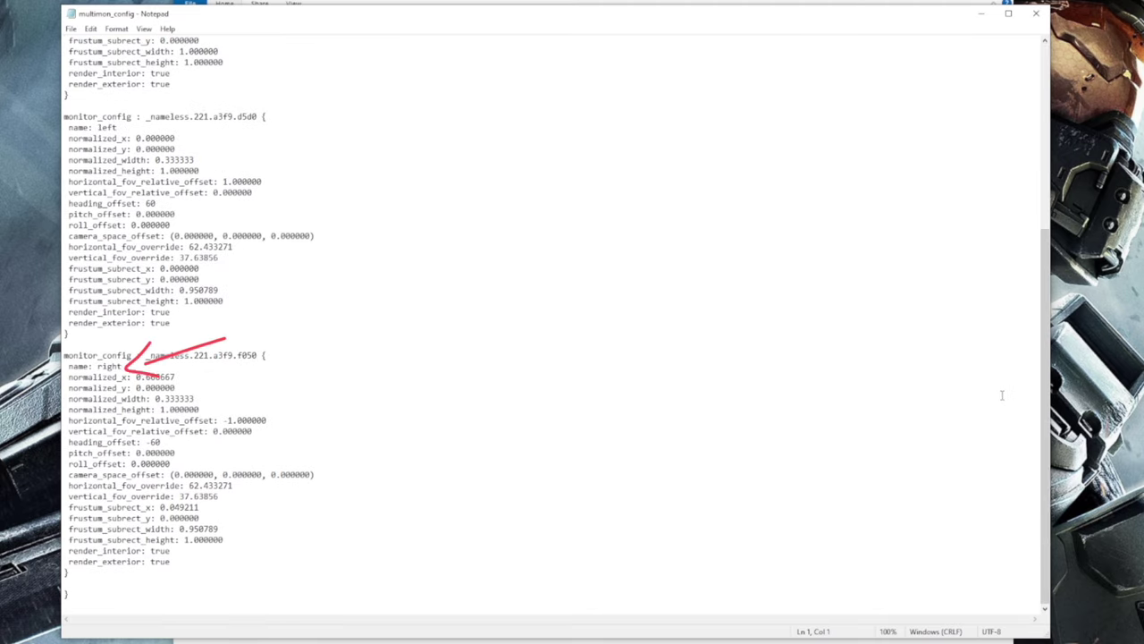
{"action": "scroll", "coordinate": [956, 373], "scroll_direction": "up", "scroll_amount": 9}
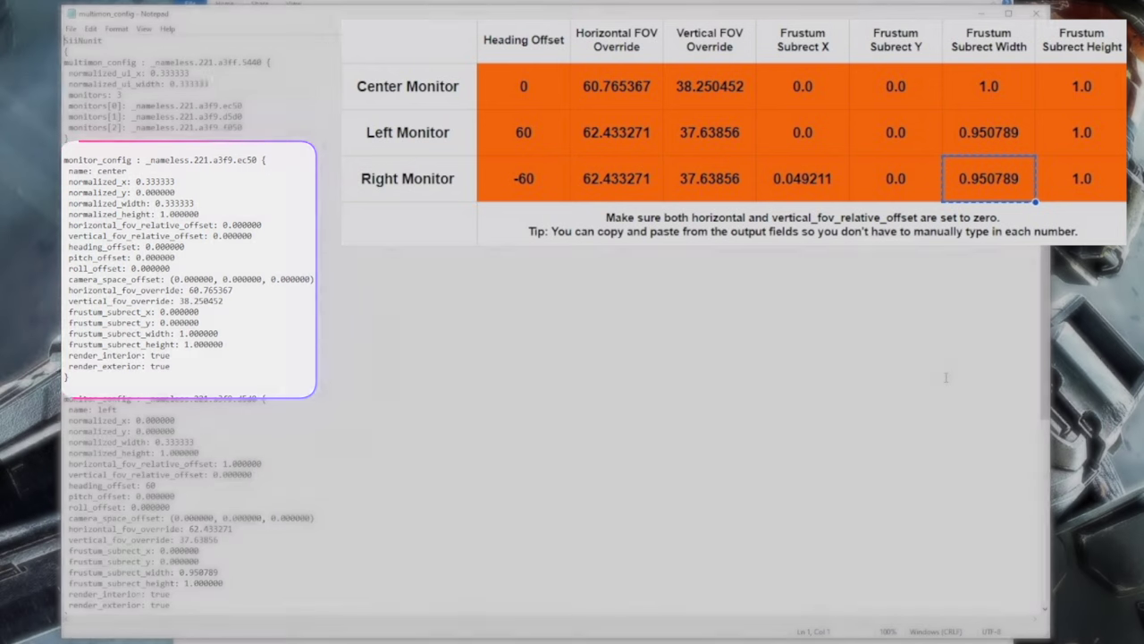
{"action": "scroll", "coordinate": [188, 358], "scroll_direction": "down", "scroll_amount": 4}
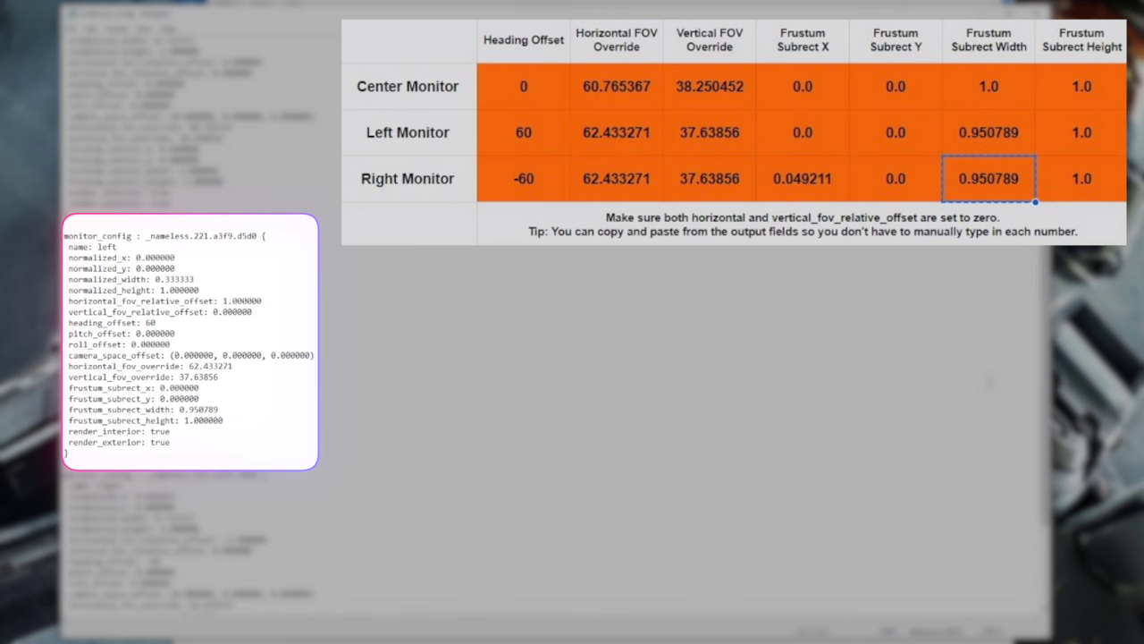
{"action": "scroll", "coordinate": [554, 357], "scroll_direction": "down", "scroll_amount": 4}
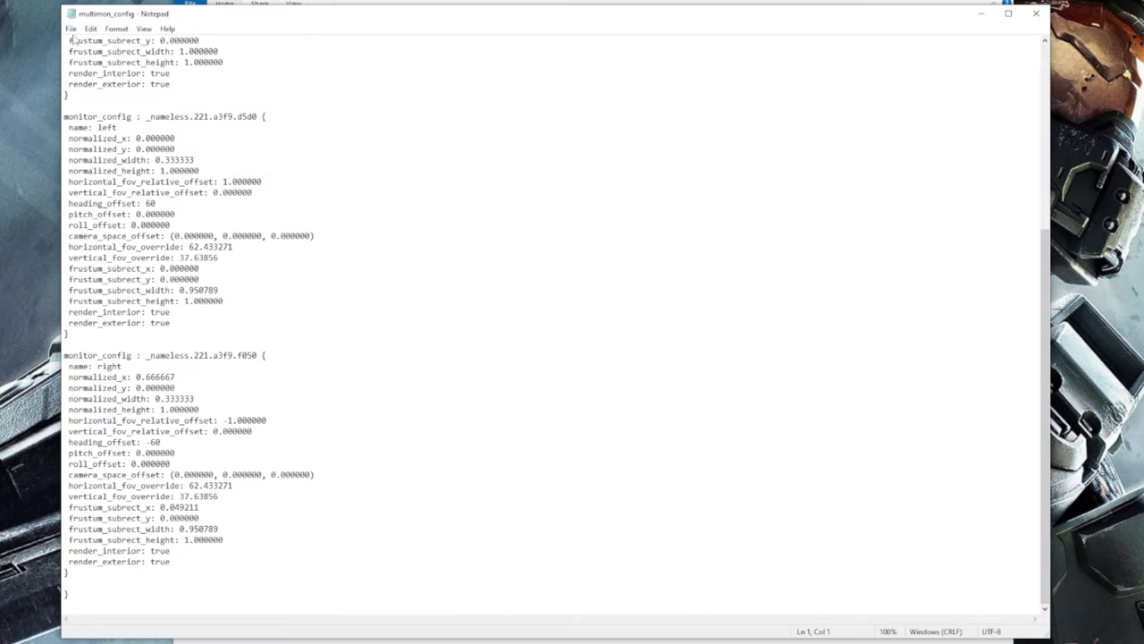
Save the multimon_config file and close it.
{"action": "left_click", "coordinate": [70, 29]}
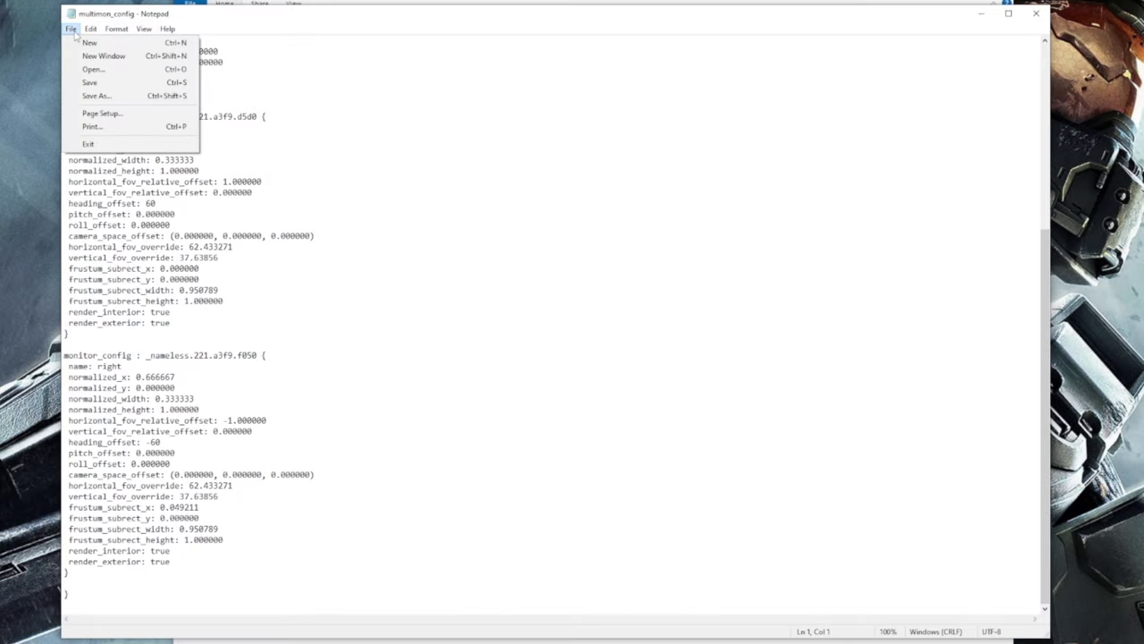
{"action": "left_click", "coordinate": [104, 83]}
{"action": "left_click", "coordinate": [1037, 13]}
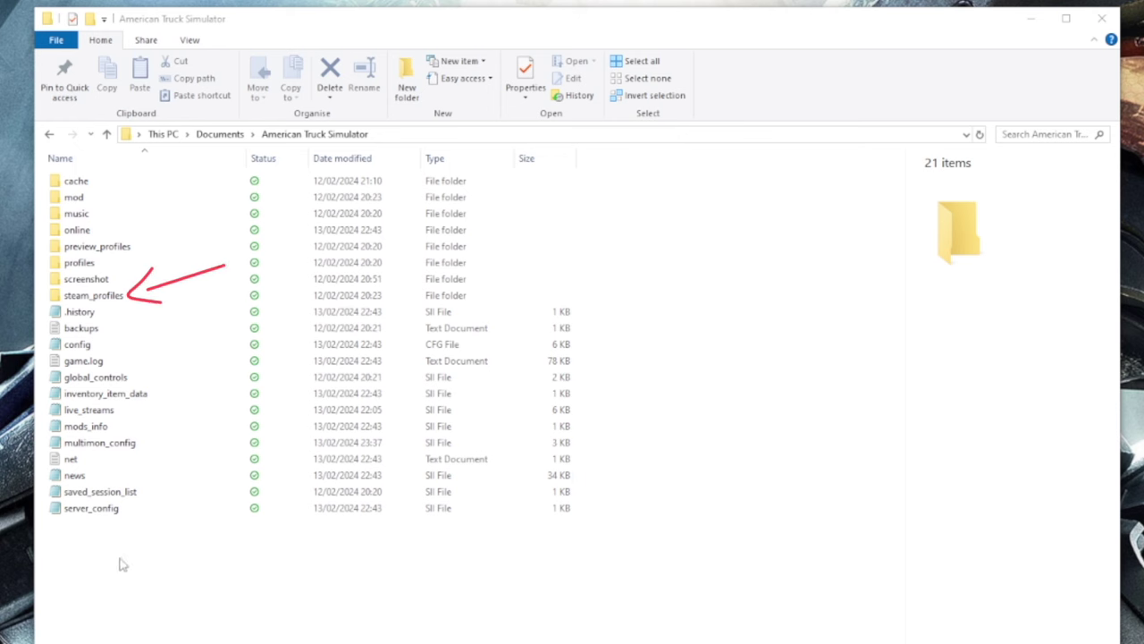
Open config_local from the profile folder inside steam_profiles and save the file.
{"action": "double_click", "coordinate": [93, 297]}
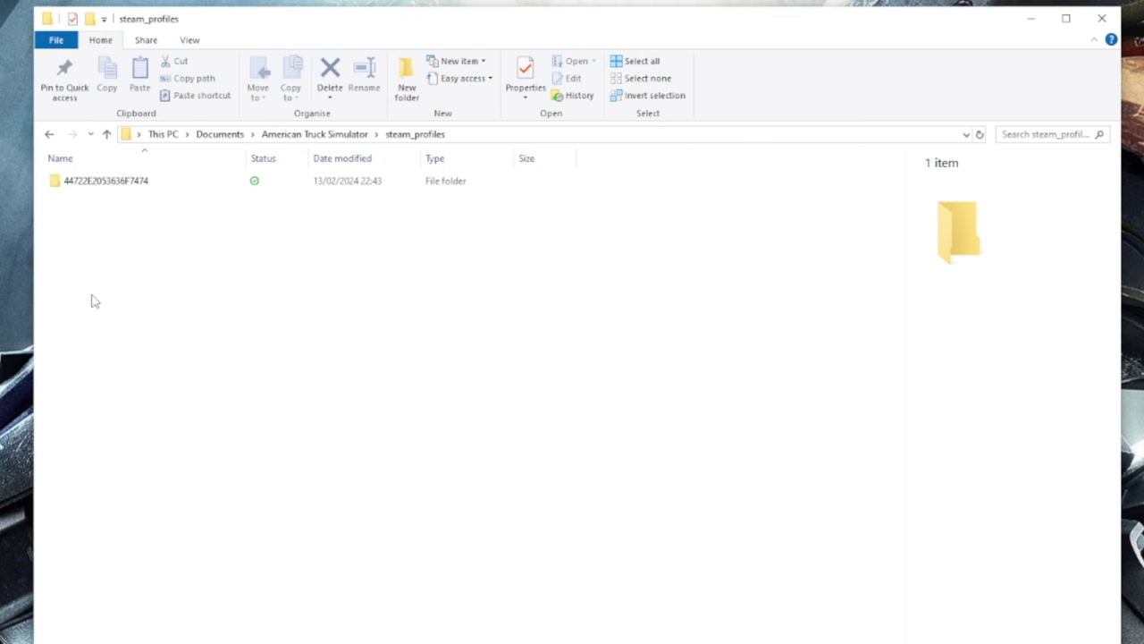
{"action": "double_click", "coordinate": [107, 184]}
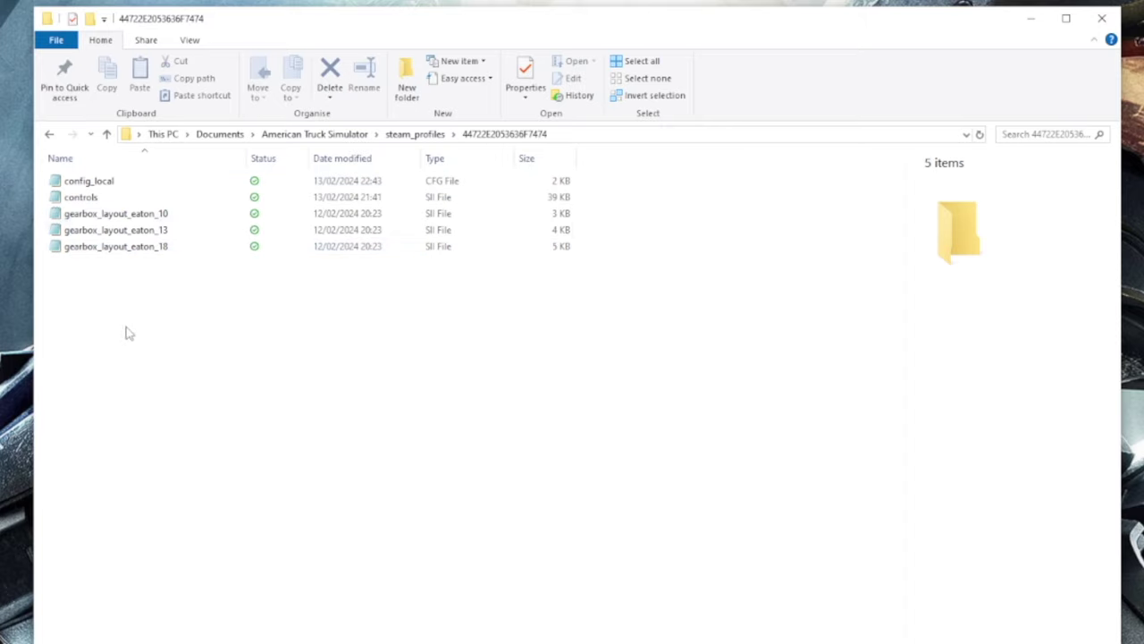
{"action": "double_click", "coordinate": [88, 181]}
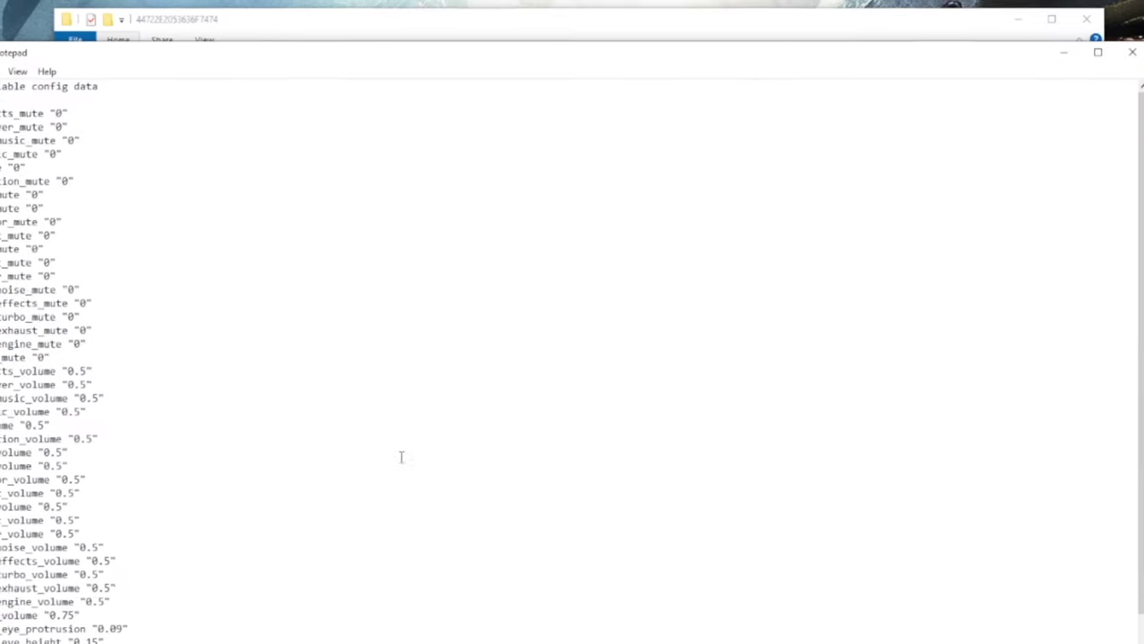
{"action": "scroll", "coordinate": [402, 455], "scroll_direction": "down", "scroll_amount": 5}
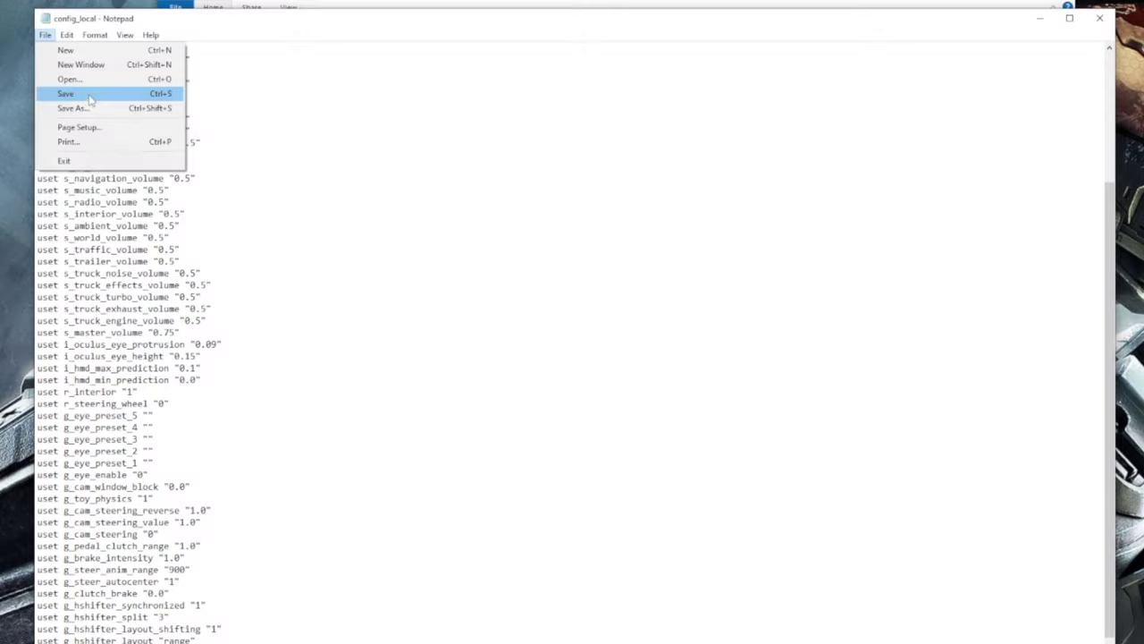
{"action": "left_click", "coordinate": [54, 92]}
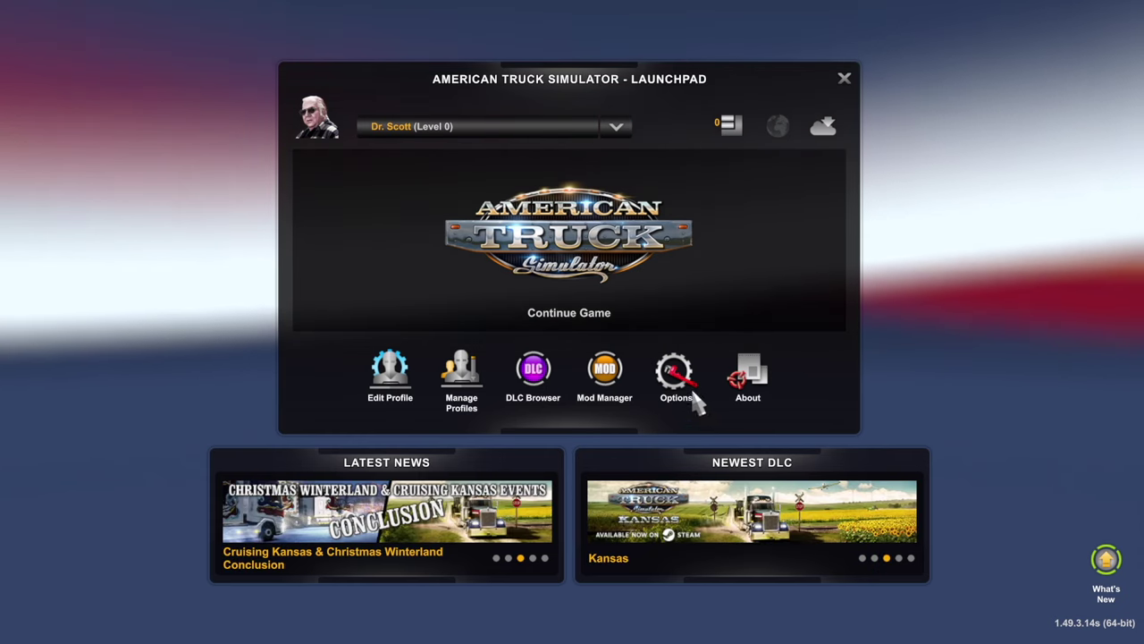
In American Truck Simulator, check the display resolution and refresh rate in the graphics options, and close them.
{"action": "left_click", "coordinate": [694, 397]}
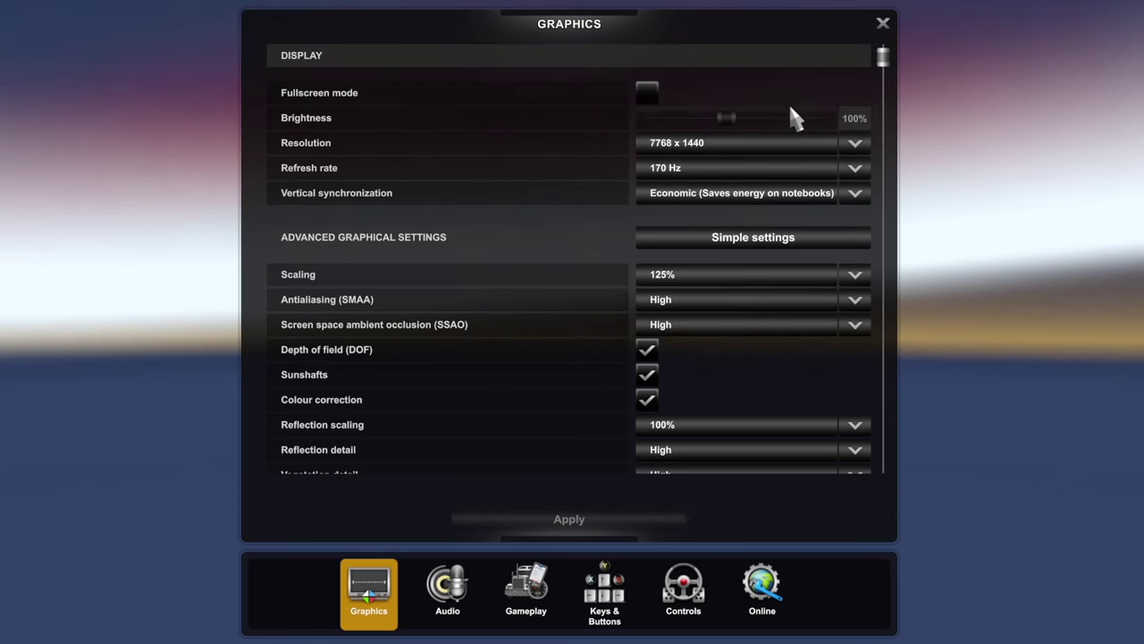
{"action": "left_click", "coordinate": [884, 24]}
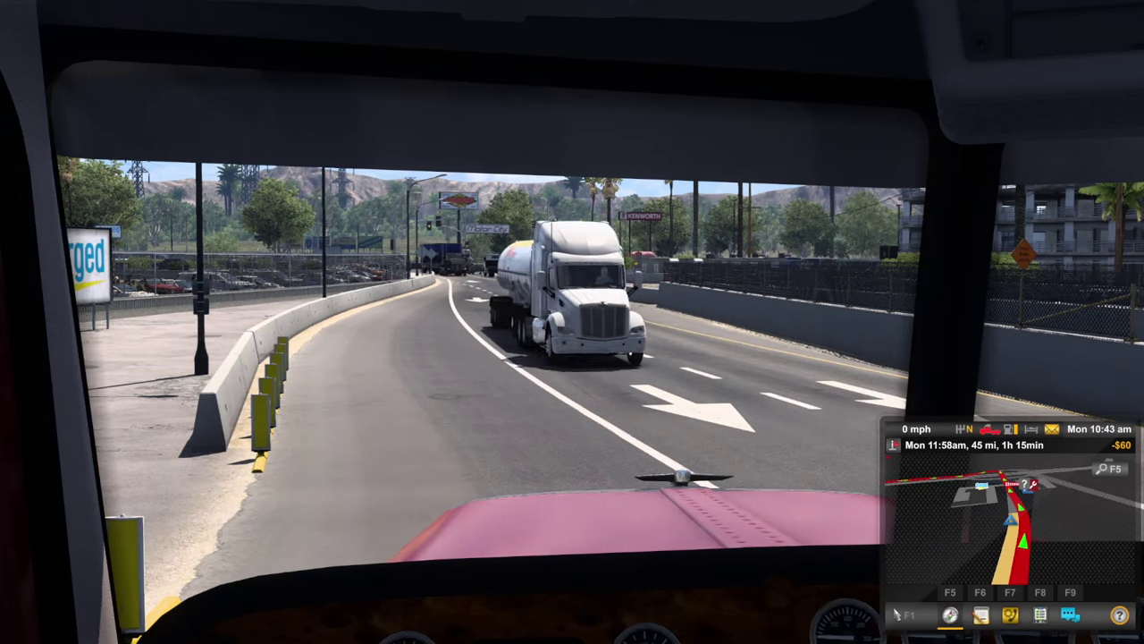
Open the truck's seat adjustment and adjust the driver's seat forward, back and down.
{"action": "key", "text": "F4"}
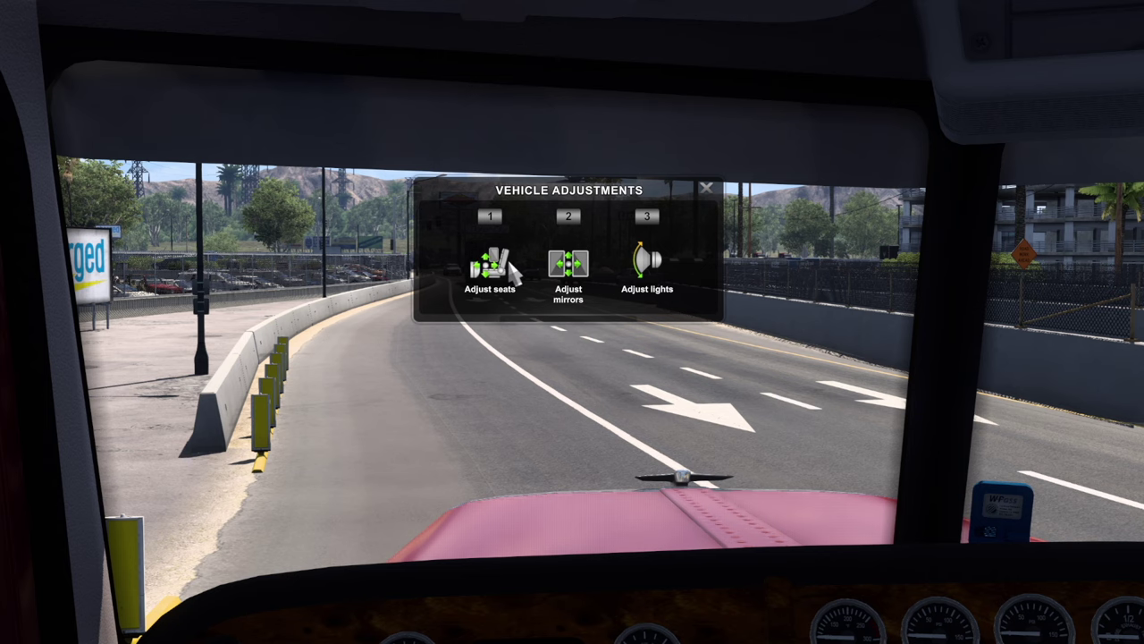
{"action": "left_click", "coordinate": [490, 268]}
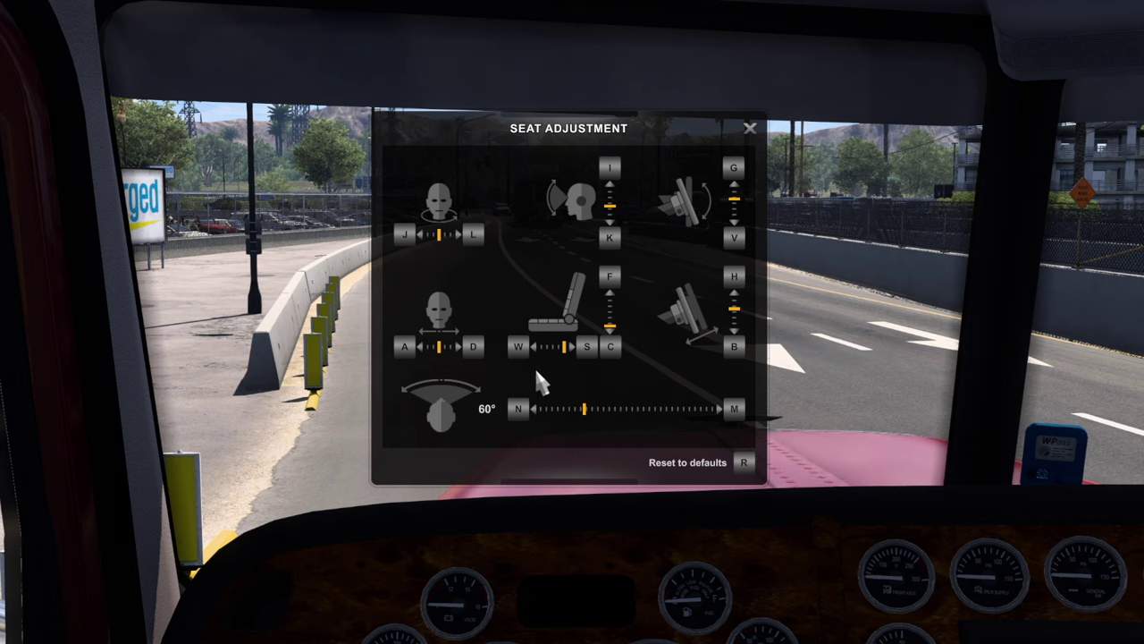
{"action": "left_click", "coordinate": [518, 347]}
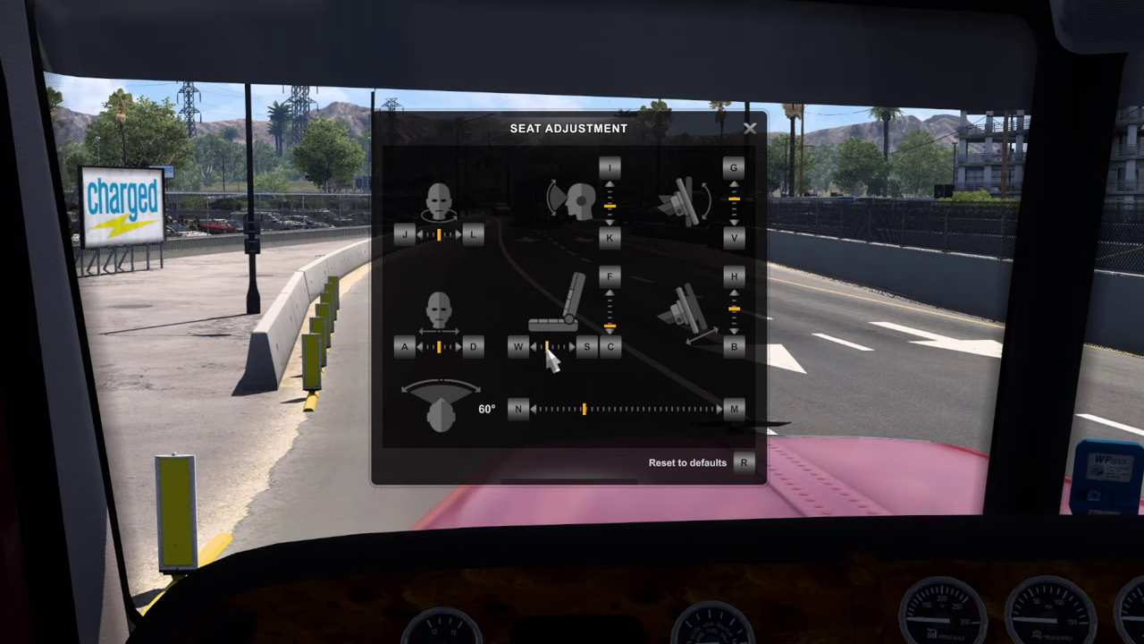
{"action": "left_click", "coordinate": [586, 347]}
{"action": "left_click", "coordinate": [611, 346]}
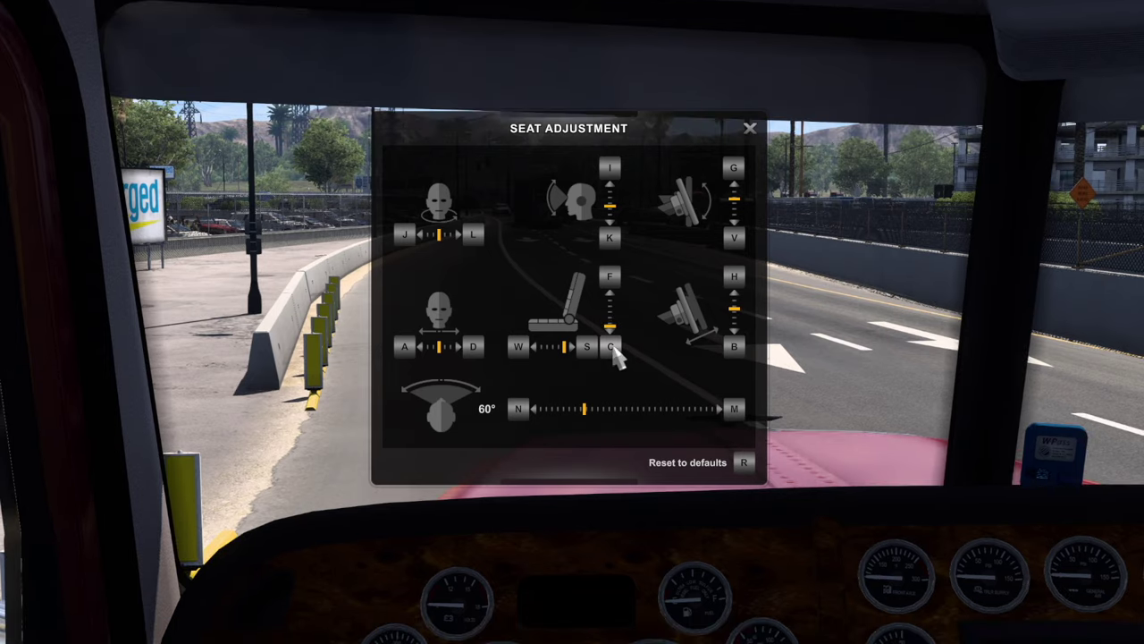